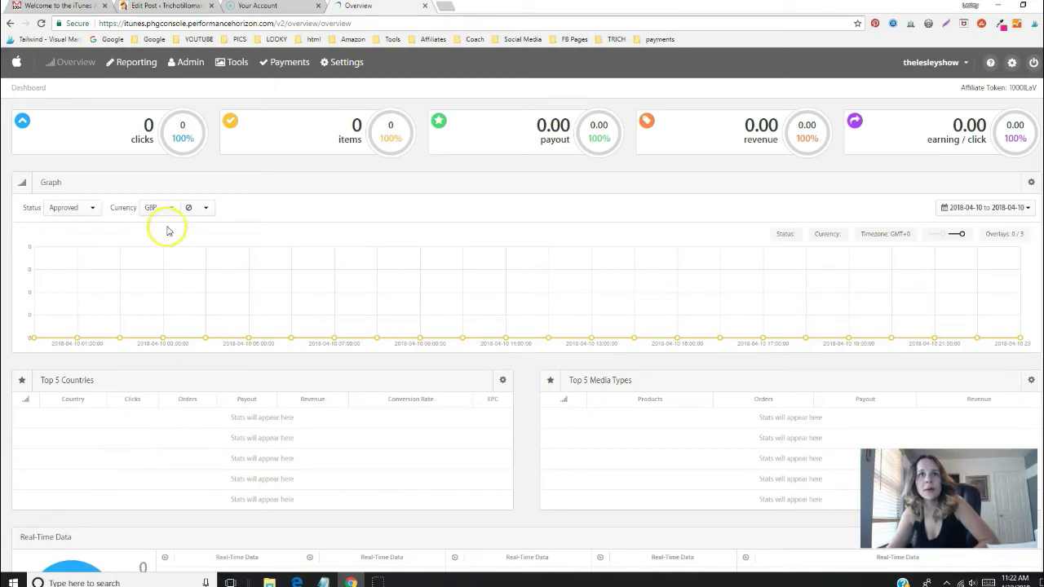
# Step: Open the movie post in the editor and find the sentence about the iTunes store in the Trichster section
pyautogui.click(166, 7)
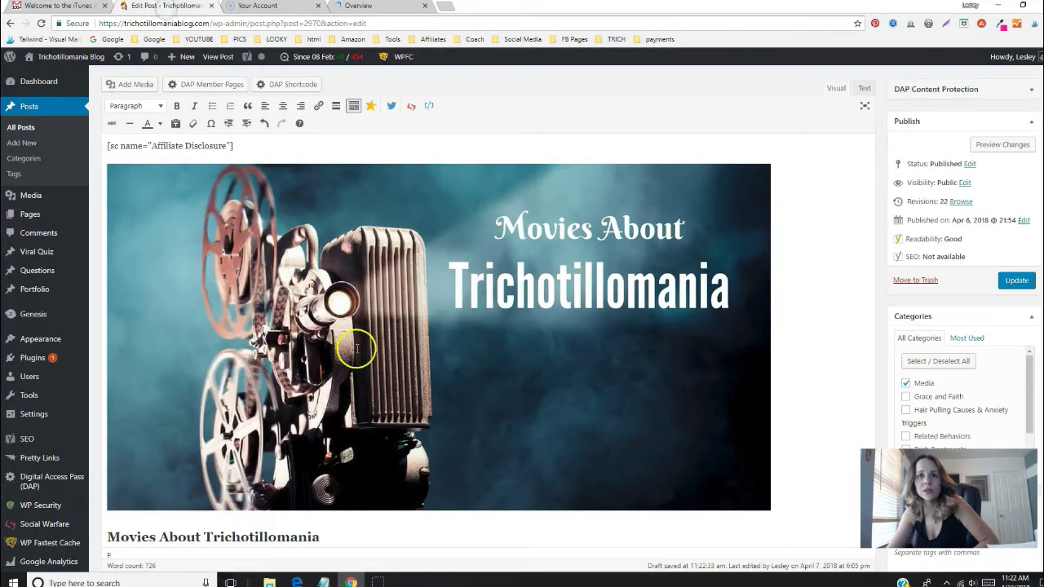
pyautogui.scroll(-5, 356, 345)
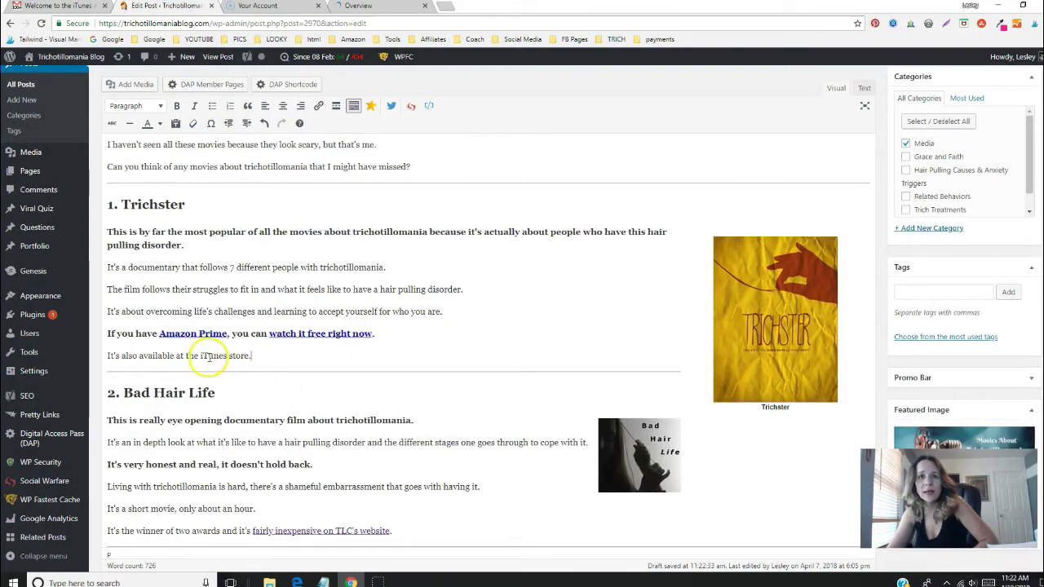
pyautogui.click(276, 355)
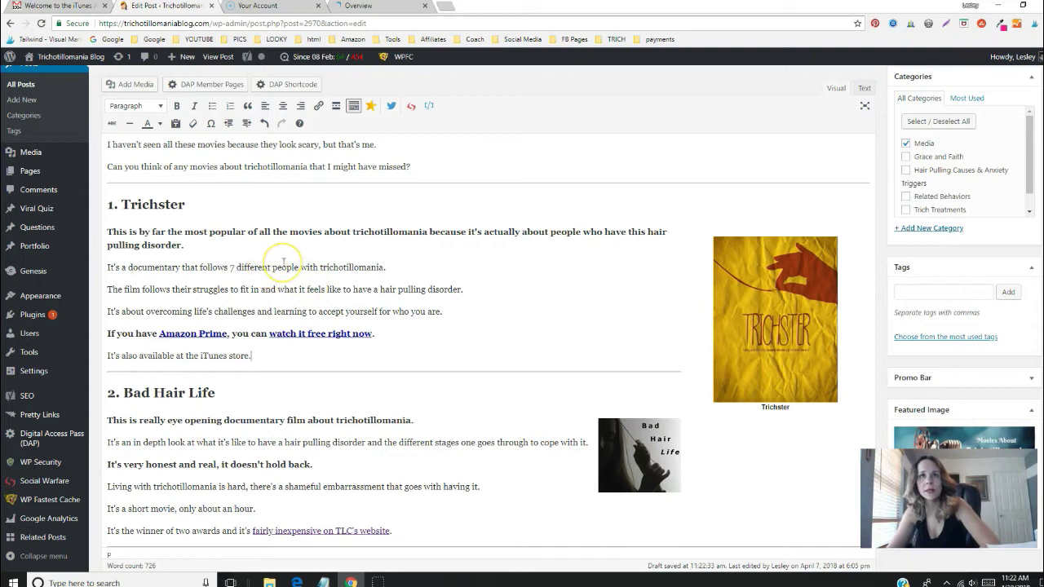
pyautogui.click(262, 351)
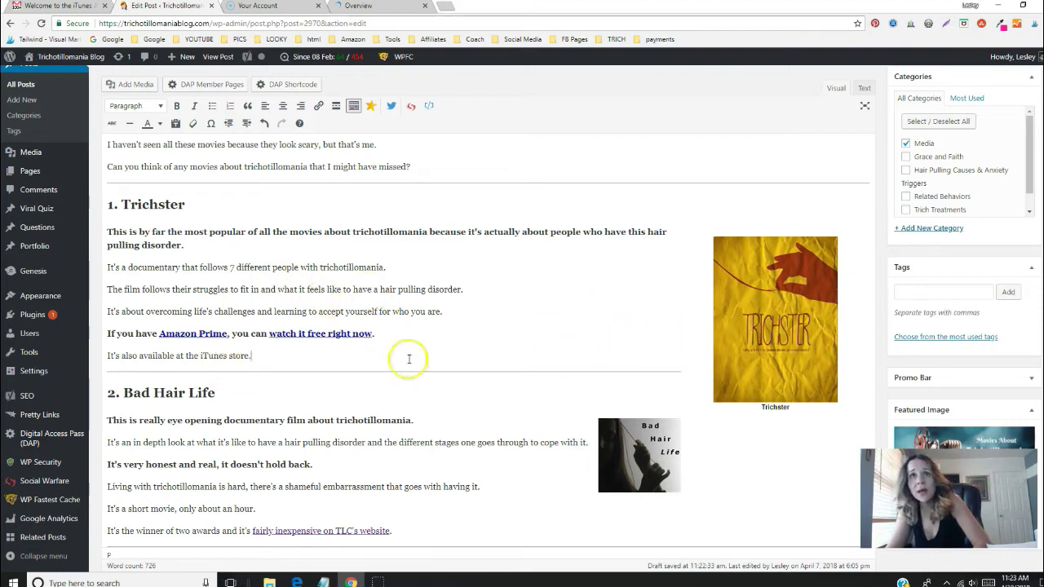
pyautogui.click(310, 356)
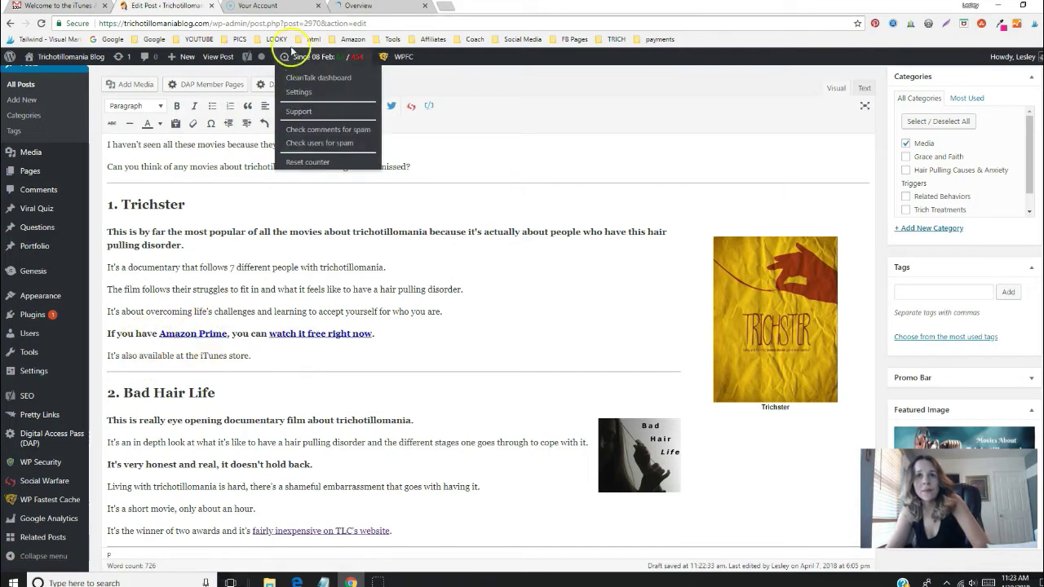
# Step: Open Link Maker from the general tools of the iTunes affiliate console
pyautogui.click(384, 7)
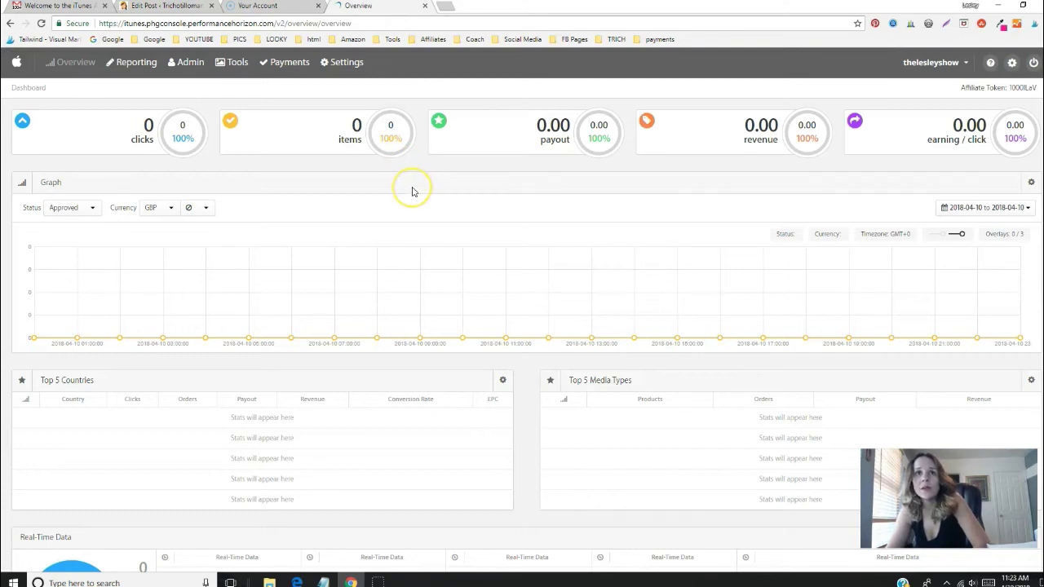
pyautogui.click(438, 188)
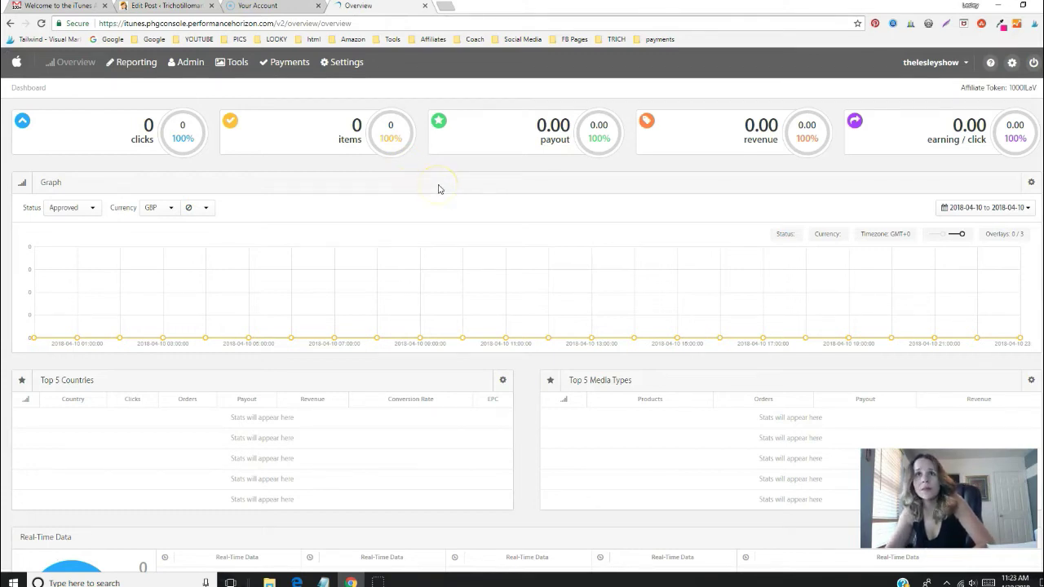
pyautogui.click(233, 65)
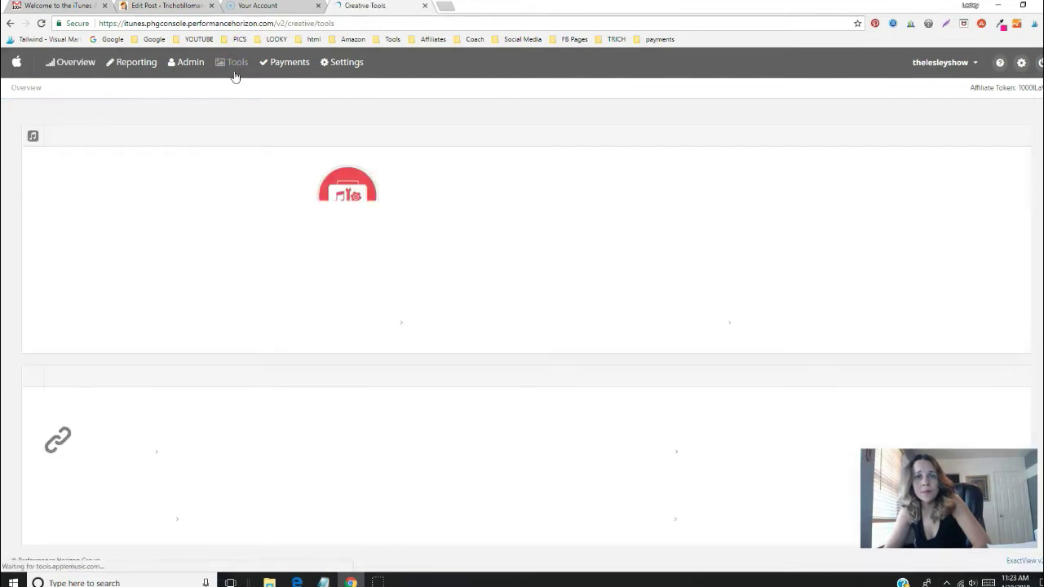
pyautogui.click(246, 105)
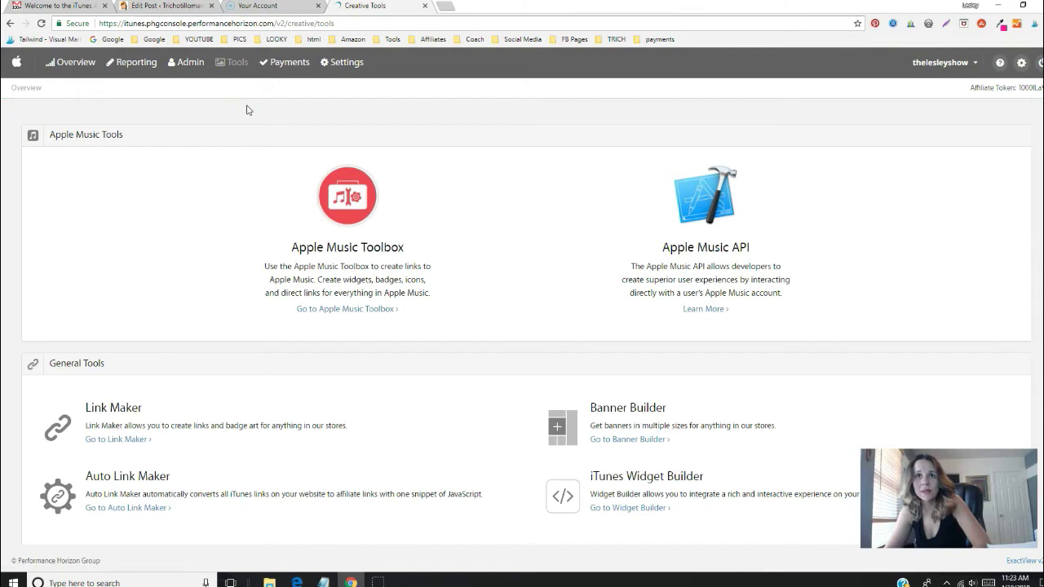
pyautogui.scroll(-1, 247, 118)
pyautogui.scroll(-2, 243, 128)
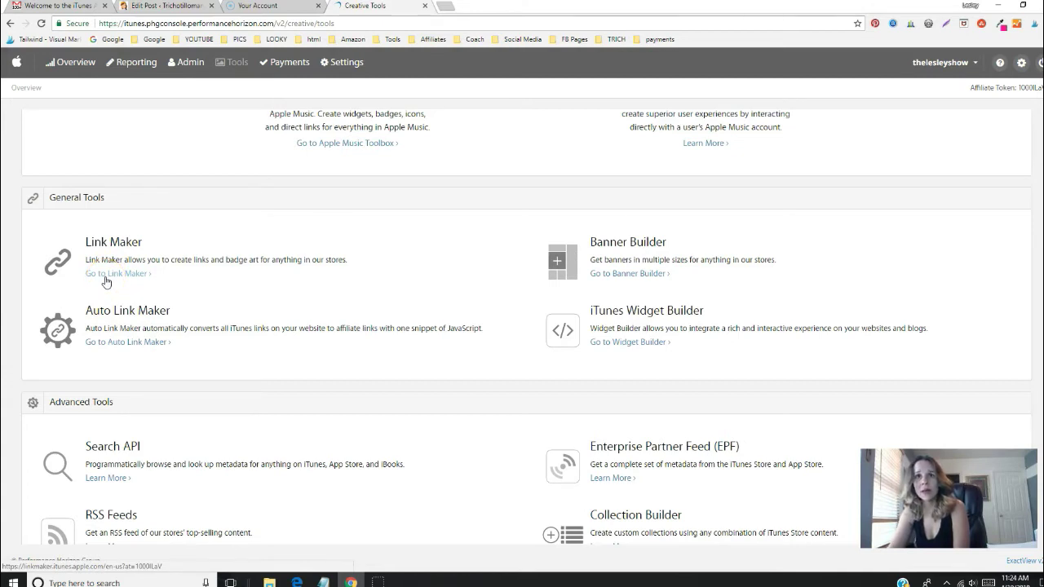
pyautogui.click(106, 277)
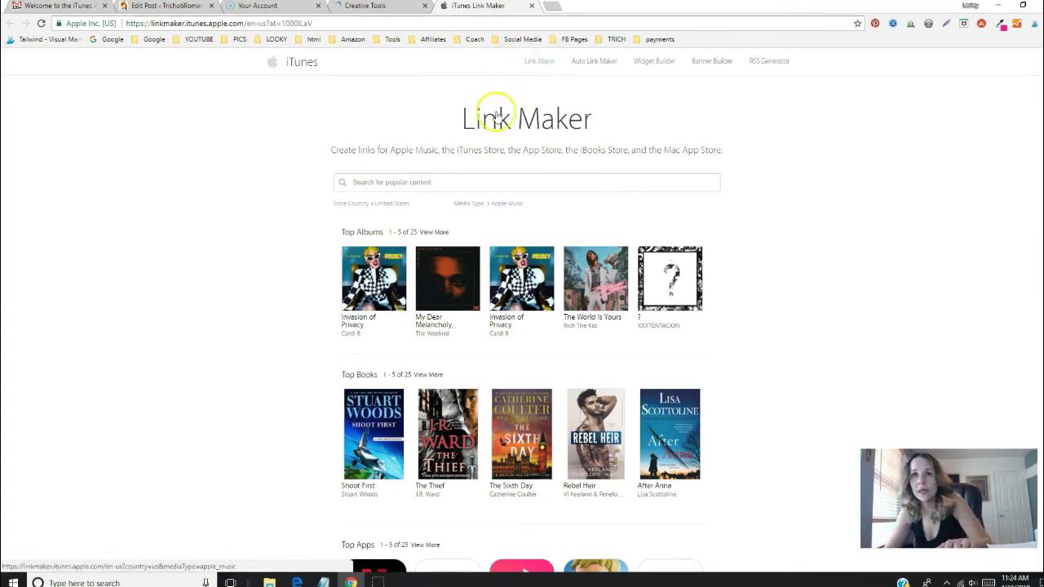
# Step: Search Link Maker for "trichster" with the media type set to Movies and open the Trichster movie
pyautogui.click(464, 182)
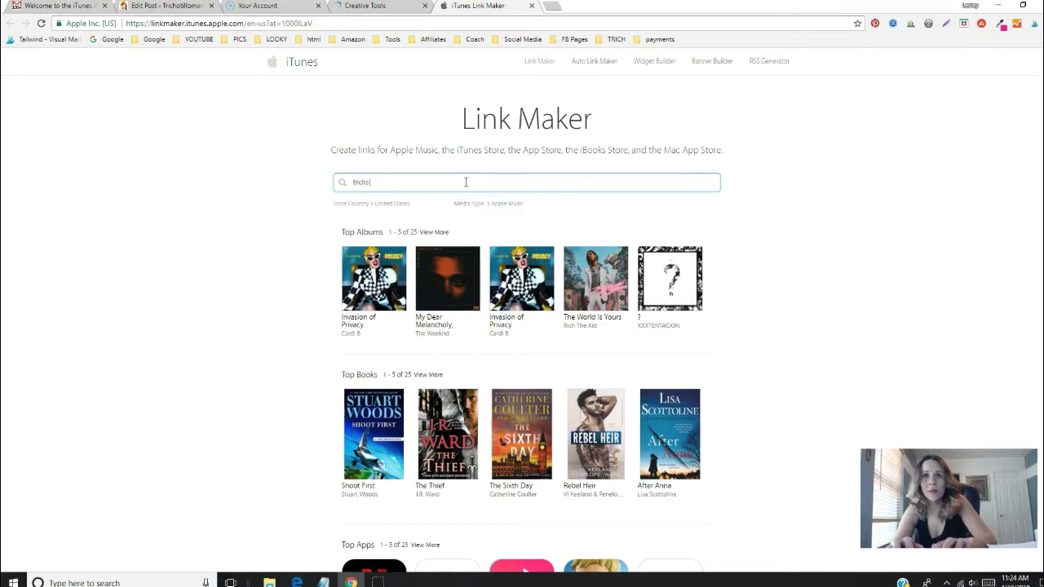
pyautogui.write('trichster')
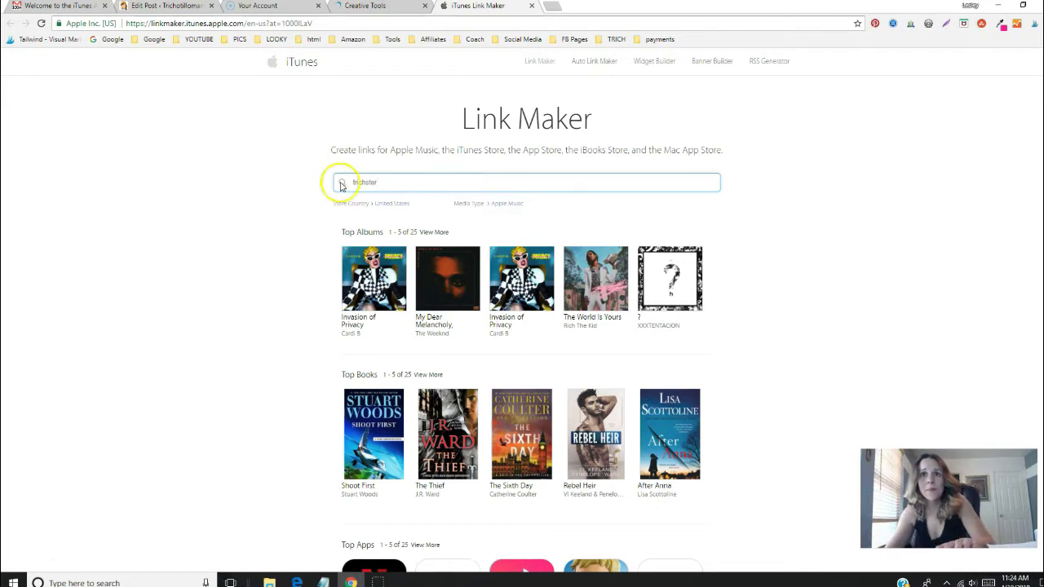
pyautogui.click(507, 210)
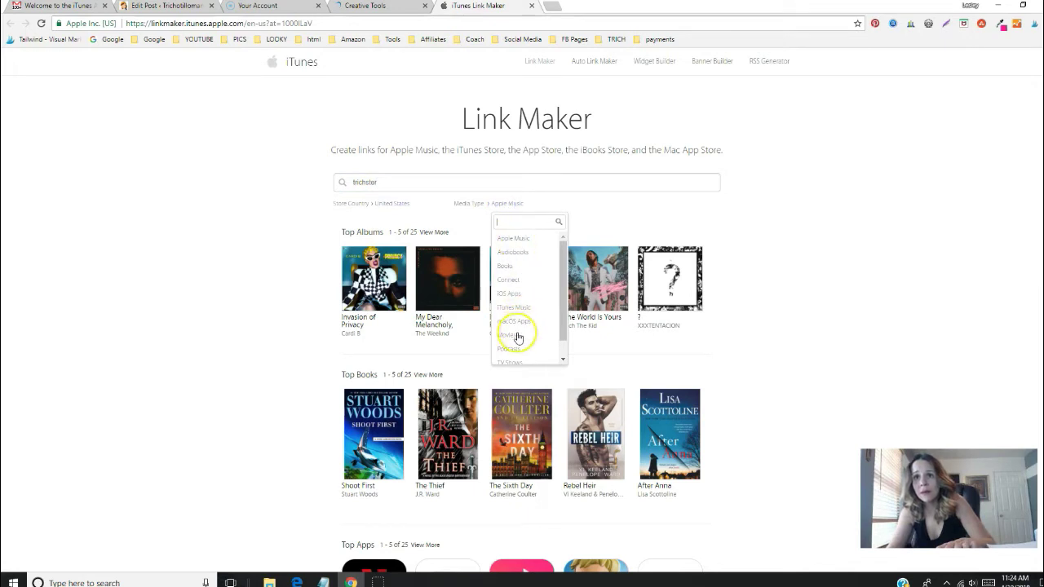
pyautogui.scroll(-2, 517, 325)
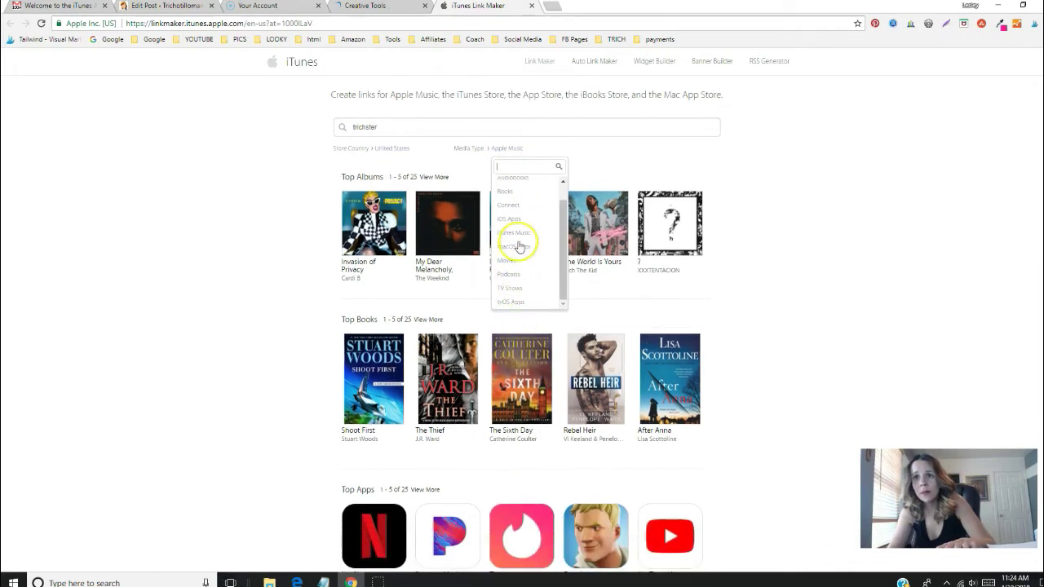
pyautogui.scroll(1, 522, 253)
pyautogui.click(523, 285)
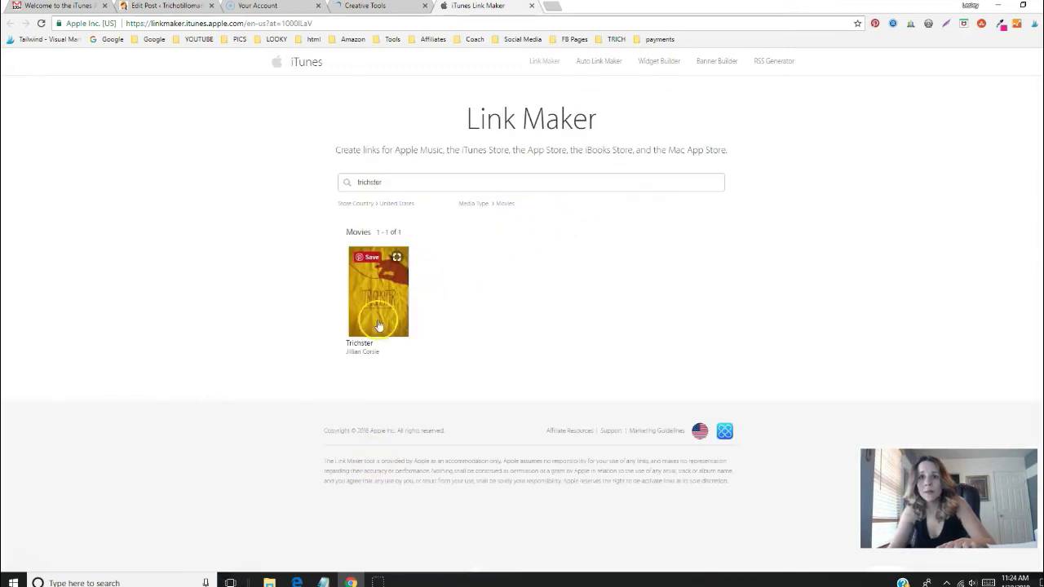
pyautogui.click(389, 282)
pyautogui.click(398, 284)
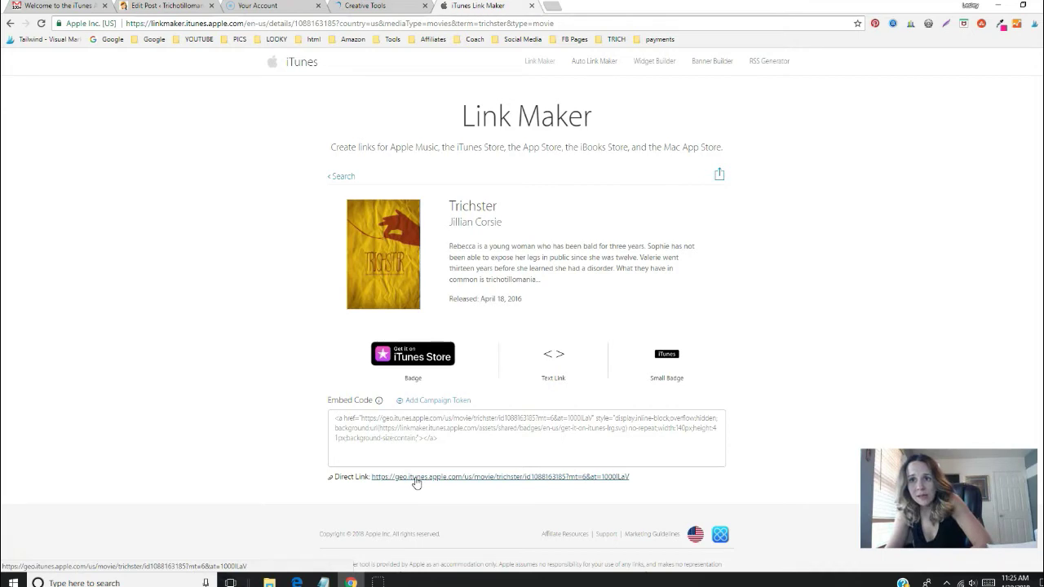
# Step: Copy Trichster's direct affiliate link and apply it to the text "available at the iTunes store." in the post
pyautogui.rightClick(415, 480)
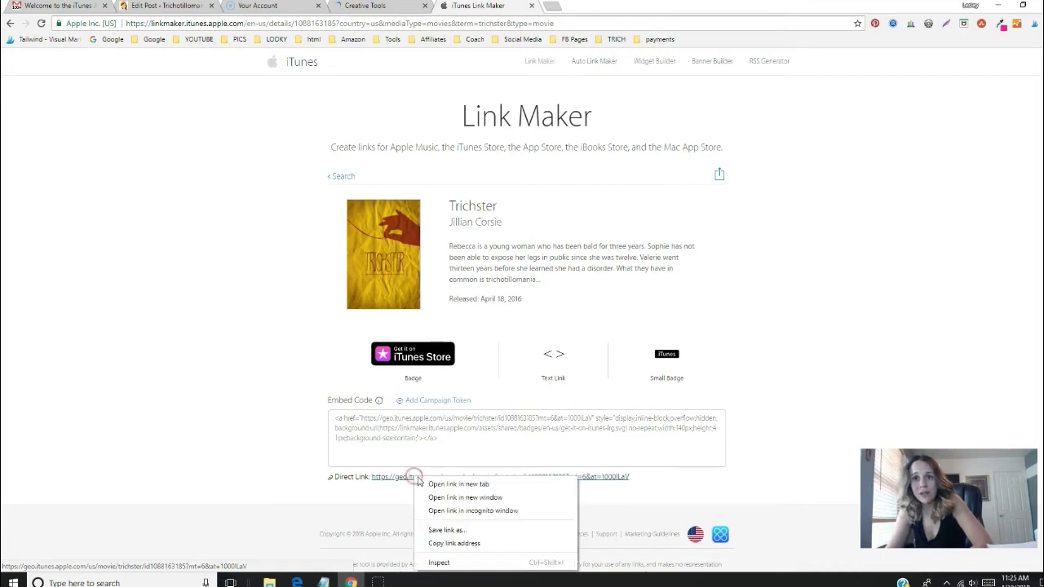
pyautogui.click(459, 540)
pyautogui.click(167, 6)
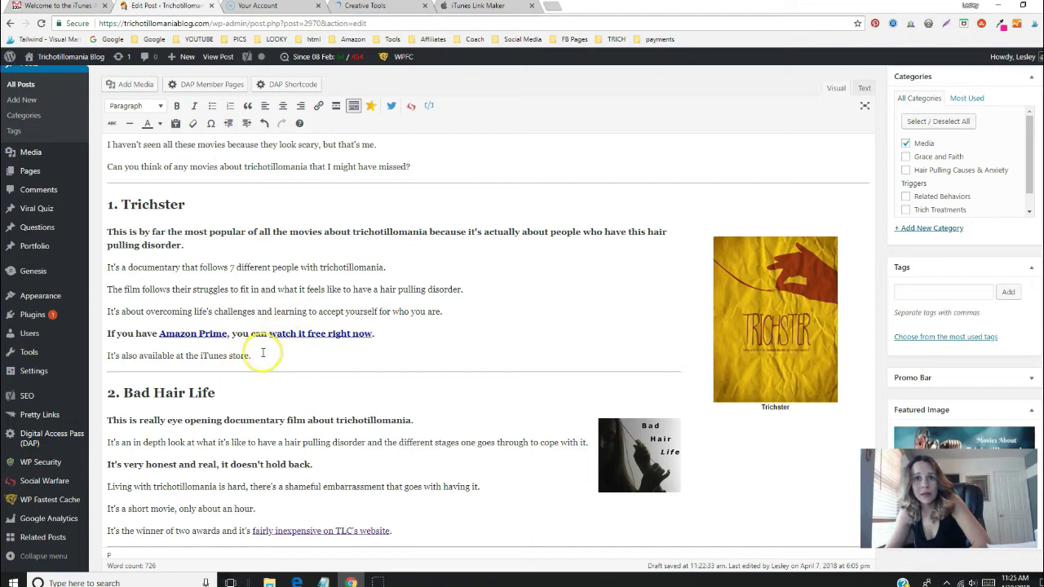
pyautogui.moveTo(252, 357); pyautogui.dragTo(137, 354)
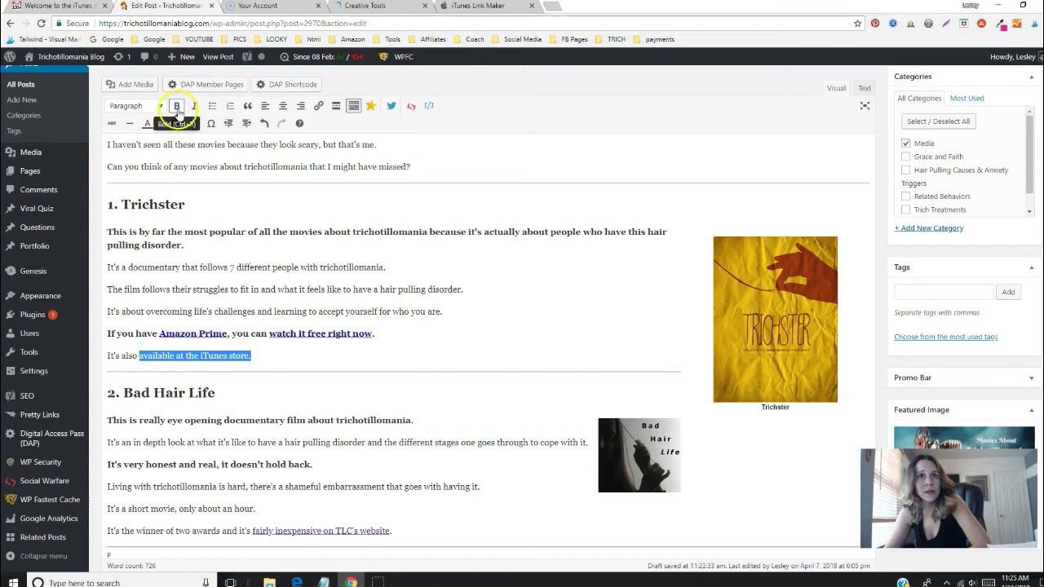
pyautogui.click(319, 105)
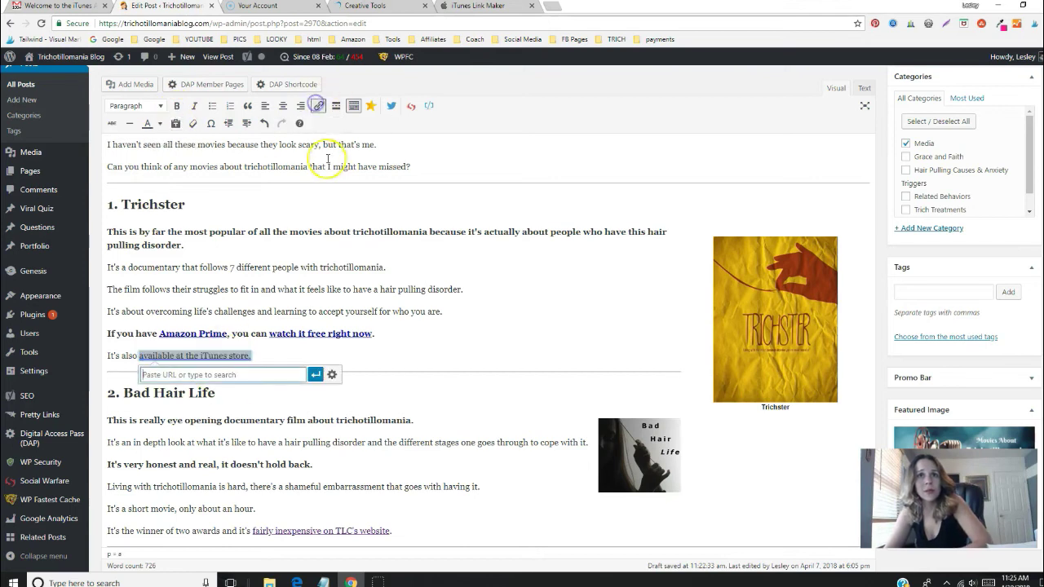
pyautogui.rightClick(263, 377)
pyautogui.click(297, 442)
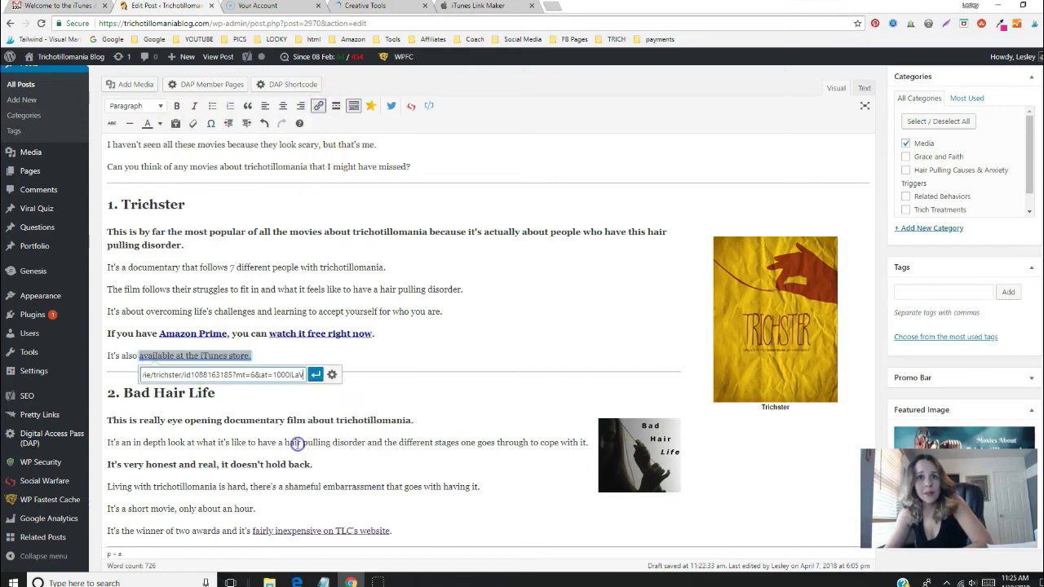
pyautogui.press('Return')
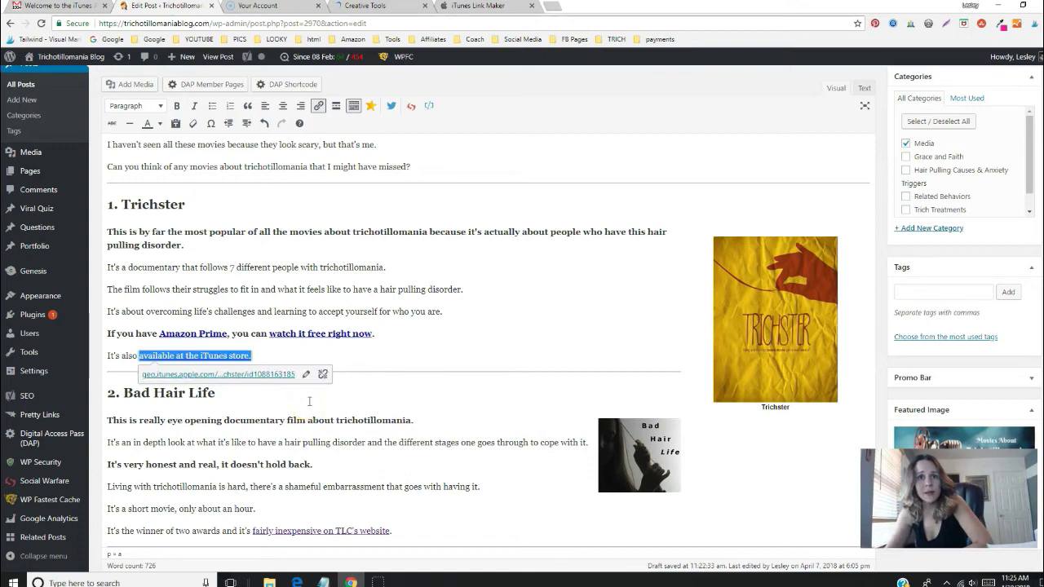
# Step: Make the linked text "available at the iTunes store." bold and blue
pyautogui.click(177, 106)
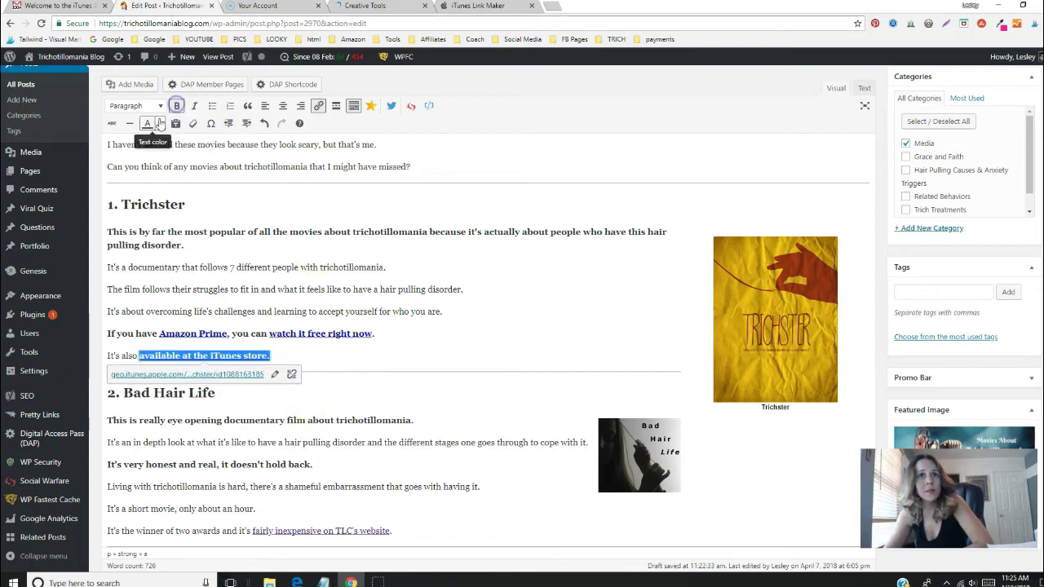
pyautogui.click(160, 124)
pyautogui.click(171, 149)
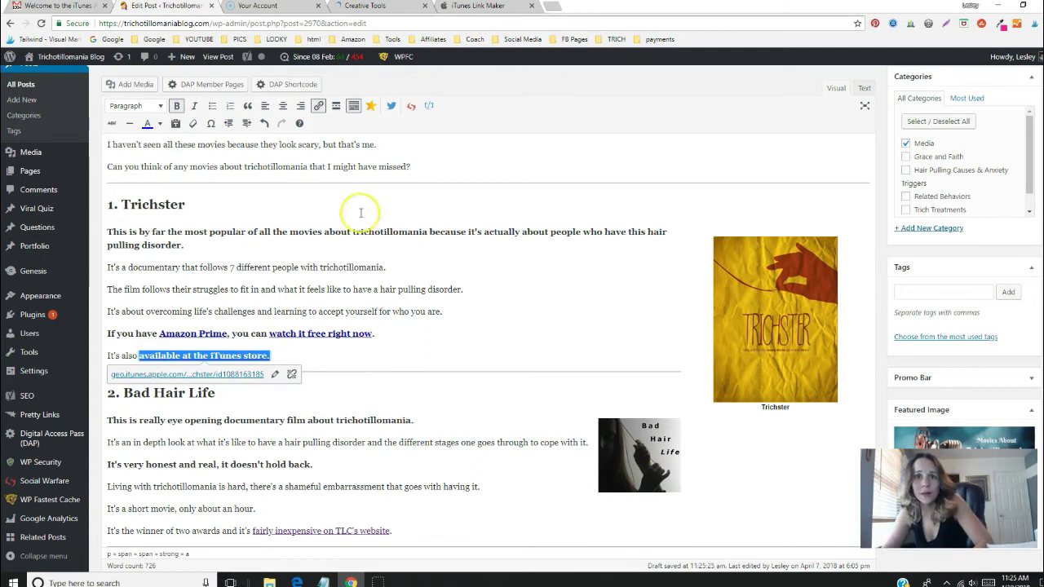
pyautogui.click(396, 278)
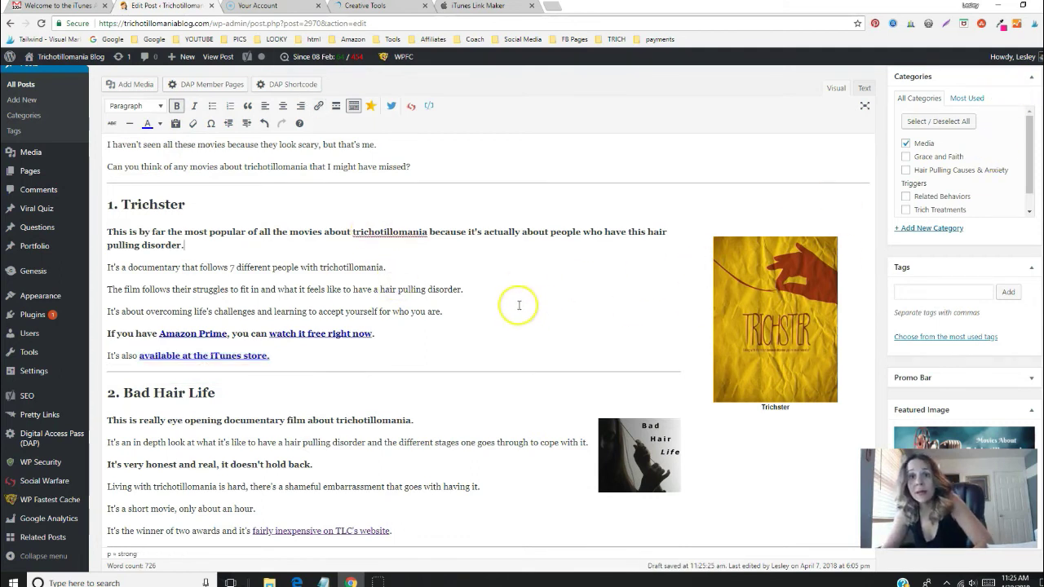
# Step: Switch to the no-follow note in Notepad, copy target="_blank" rel="nofollow noopener" and return to the post editor
pyautogui.scroll(2, 913, 433)
pyautogui.scroll(1, 442, 397)
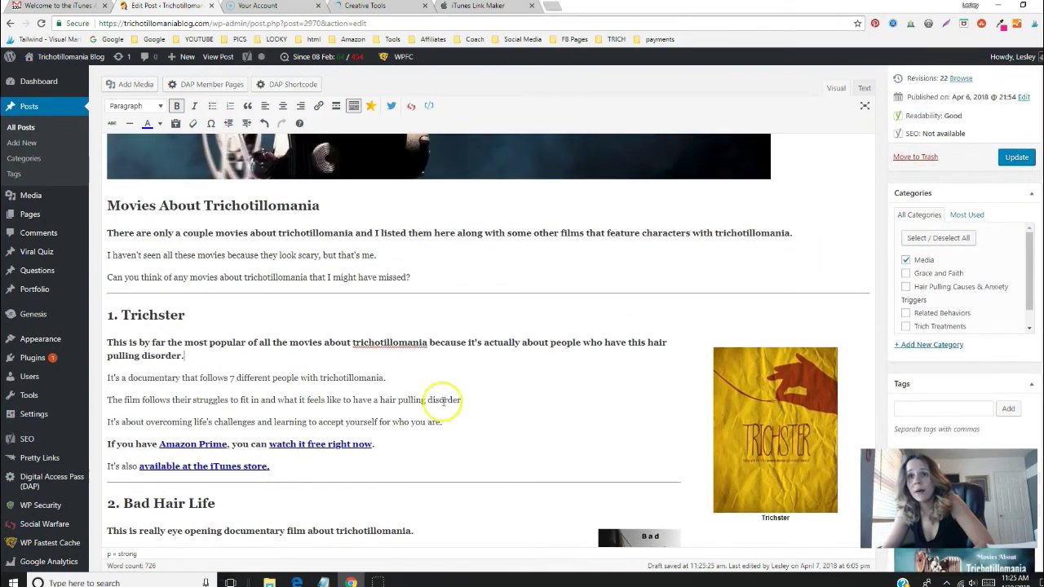
pyautogui.scroll(-2, 345, 396)
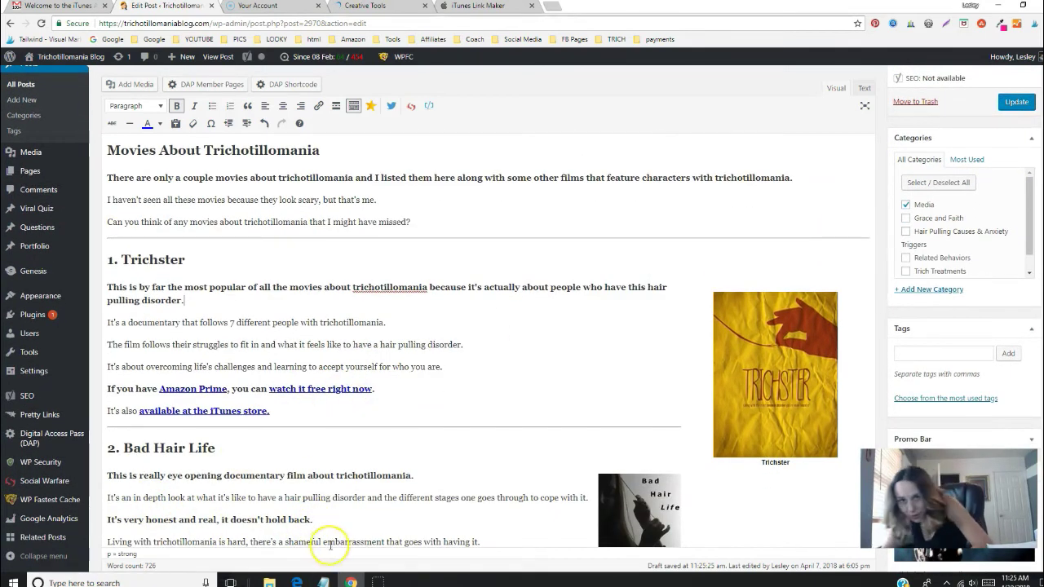
pyautogui.click(324, 581)
pyautogui.click(220, 137)
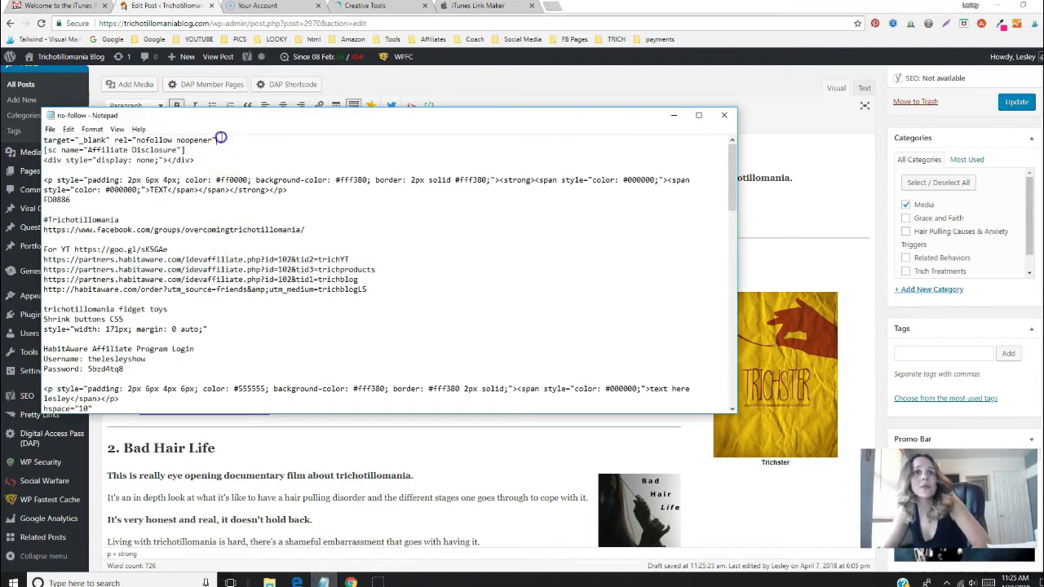
pyautogui.moveTo(220, 138); pyautogui.dragTo(37, 144)
pyautogui.rightClick(110, 140)
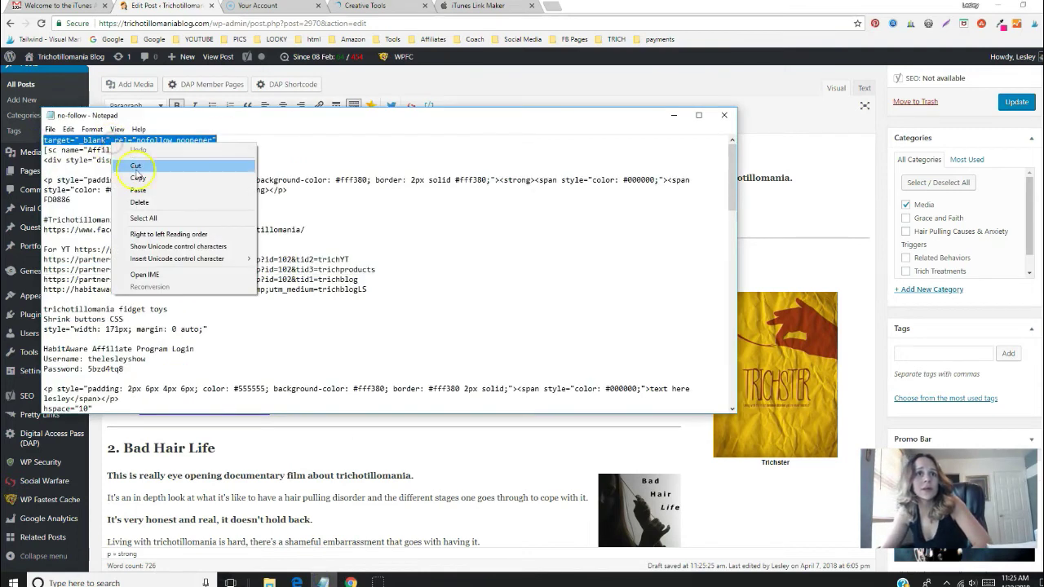
pyautogui.click(137, 173)
pyautogui.click(375, 459)
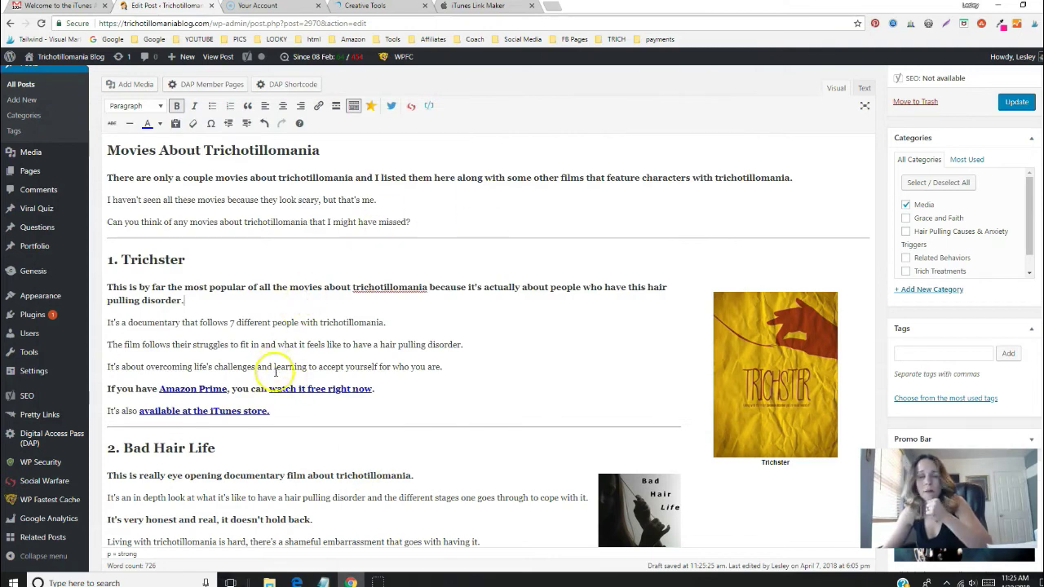
# Step: Insert target="_blank" rel="nofollow noopener" after the iTunes link's URL in the post's HTML code
pyautogui.moveTo(287, 420); pyautogui.dragTo(140, 409)
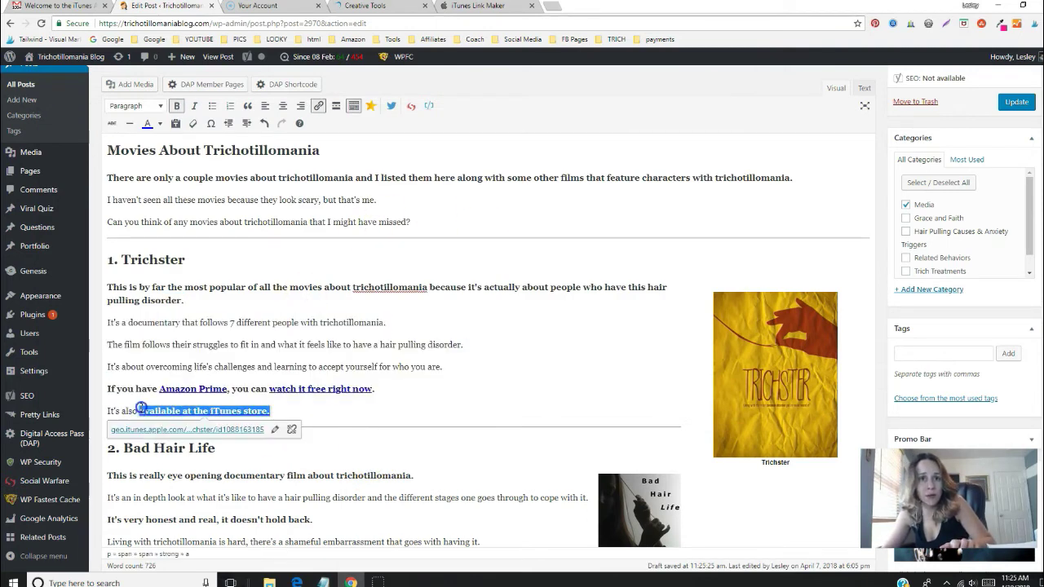
pyautogui.click(864, 87)
pyautogui.click(459, 476)
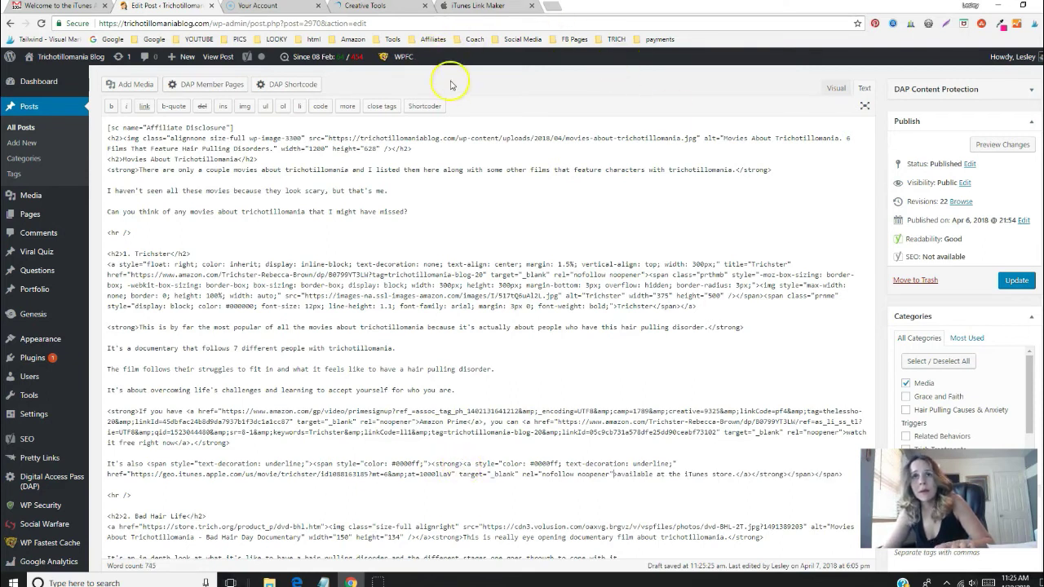
# Step: Check the Trichster link and embed code in Link Maker, returning to the post's HTML code
pyautogui.click(483, 6)
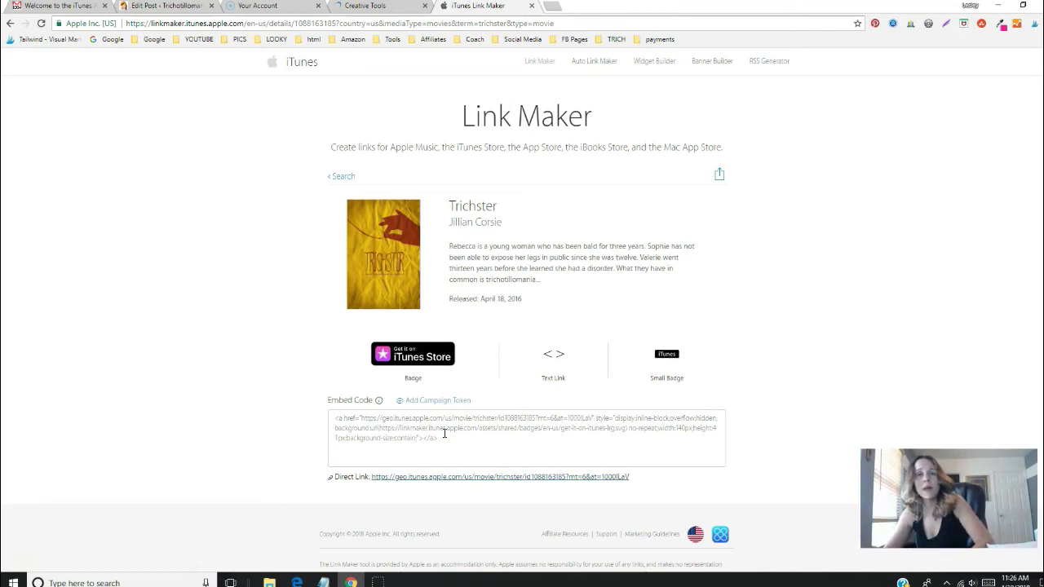
pyautogui.click(196, 17)
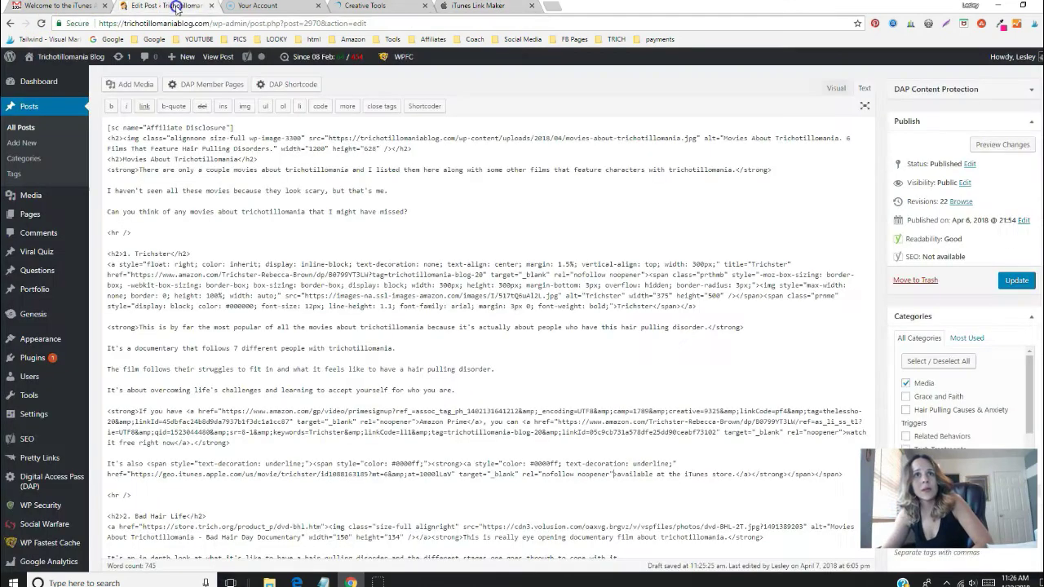
# Step: Return the post from HTML code to the visual view and check the iTunes link in the Trichster section
pyautogui.scroll(1, 571, 322)
pyautogui.scroll(-1, 521, 343)
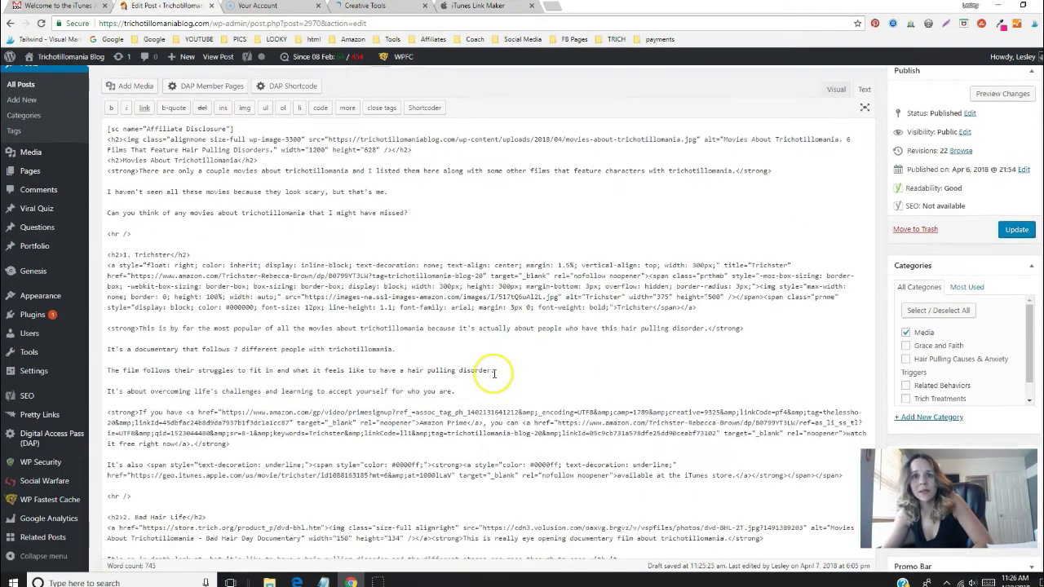
pyautogui.scroll(-1, 489, 371)
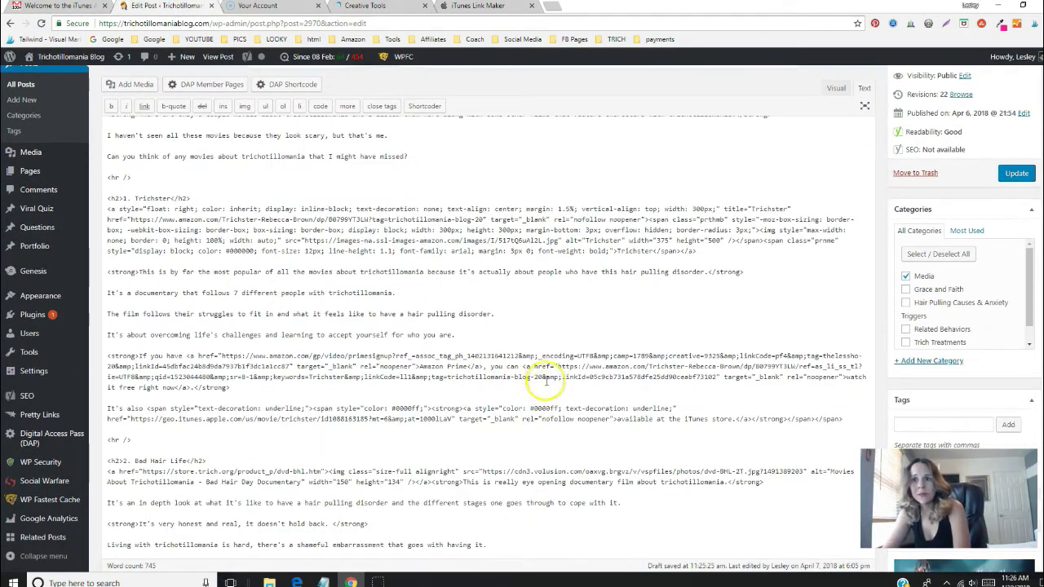
pyautogui.click(832, 87)
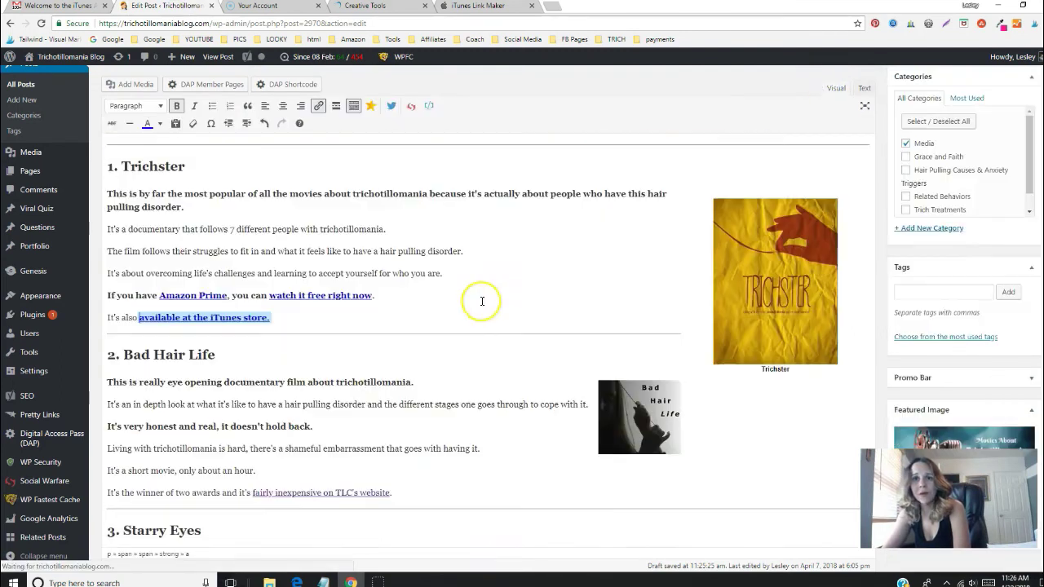
pyautogui.click(326, 274)
pyautogui.moveTo(269, 318); pyautogui.dragTo(147, 320)
pyautogui.click(328, 265)
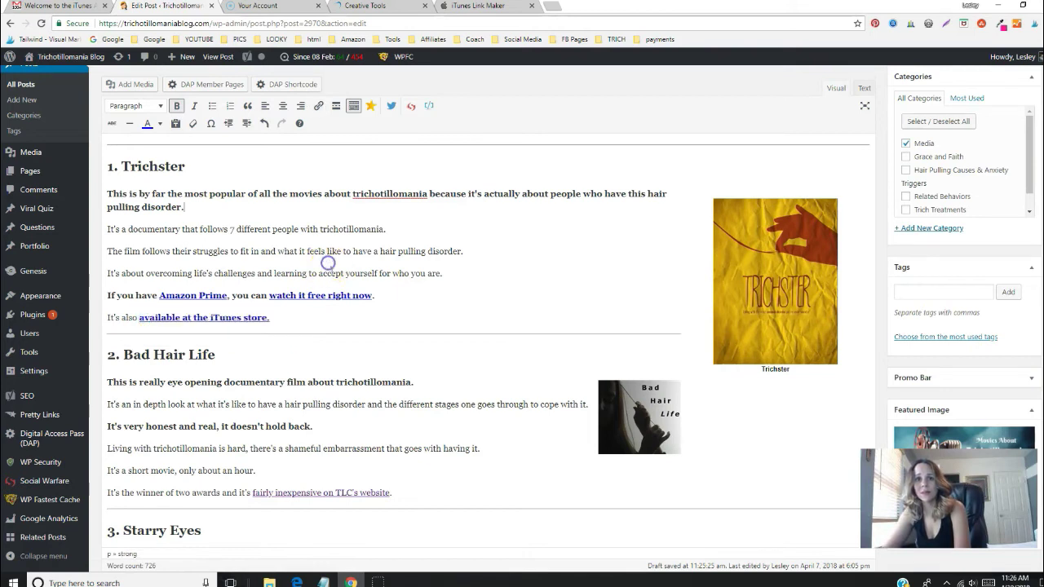
pyautogui.scroll(2, 653, 388)
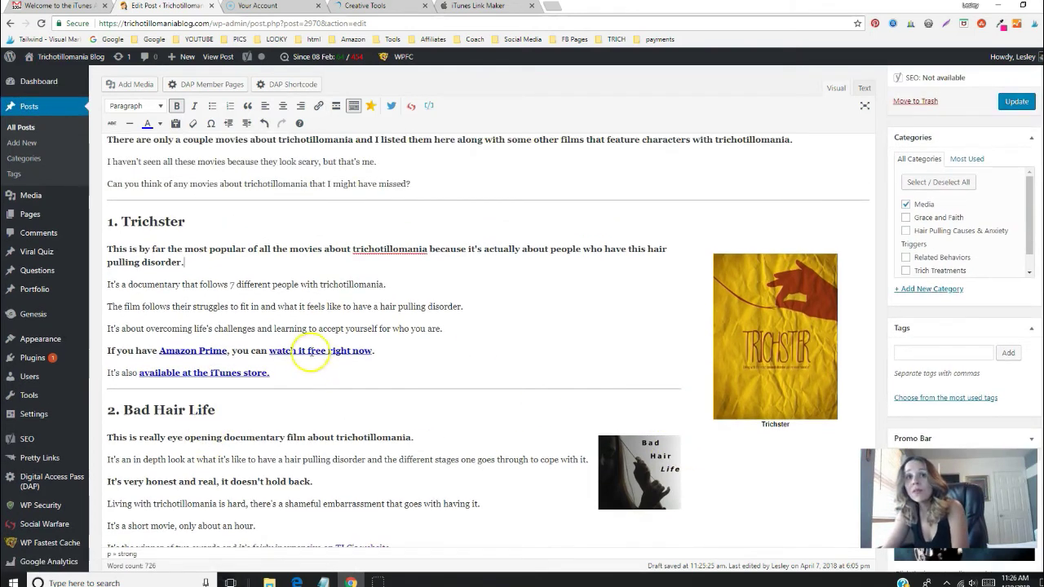
pyautogui.click(389, 264)
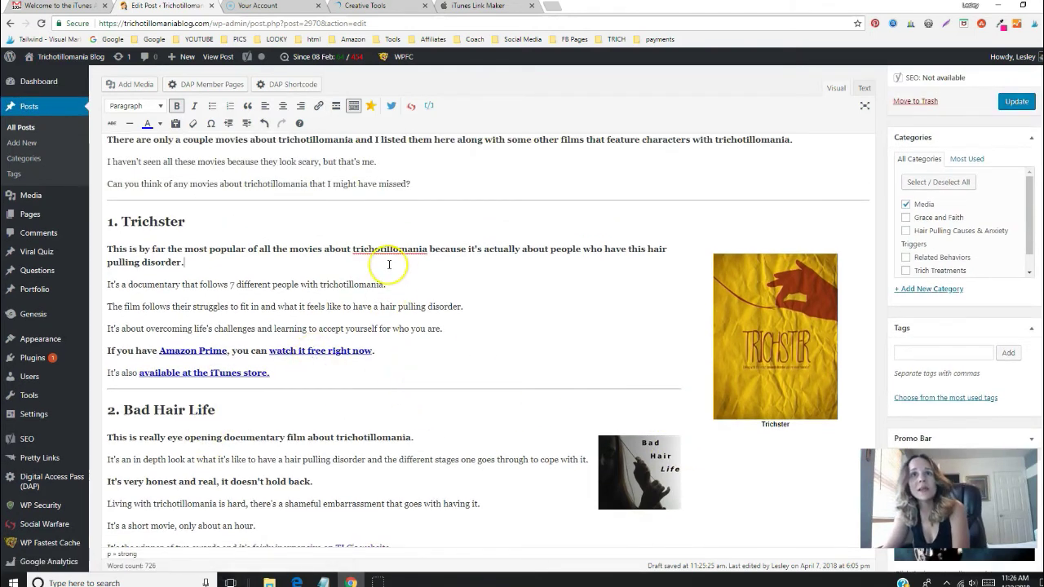
# Step: Compare the Trichster image and links in the post with the movie's badge embed code in Link Maker
pyautogui.click(454, 14)
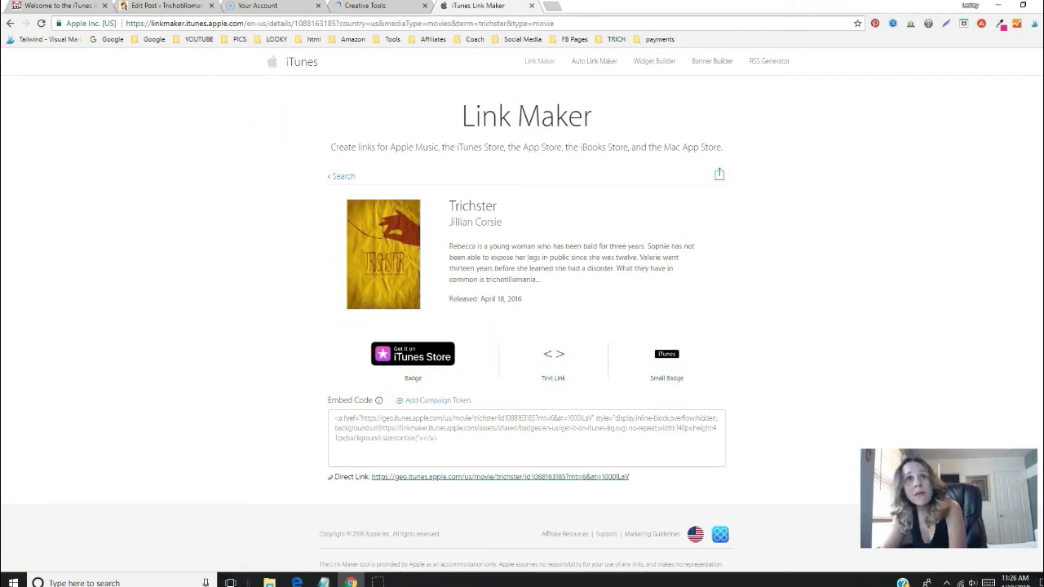
pyautogui.click(176, 12)
pyautogui.click(787, 339)
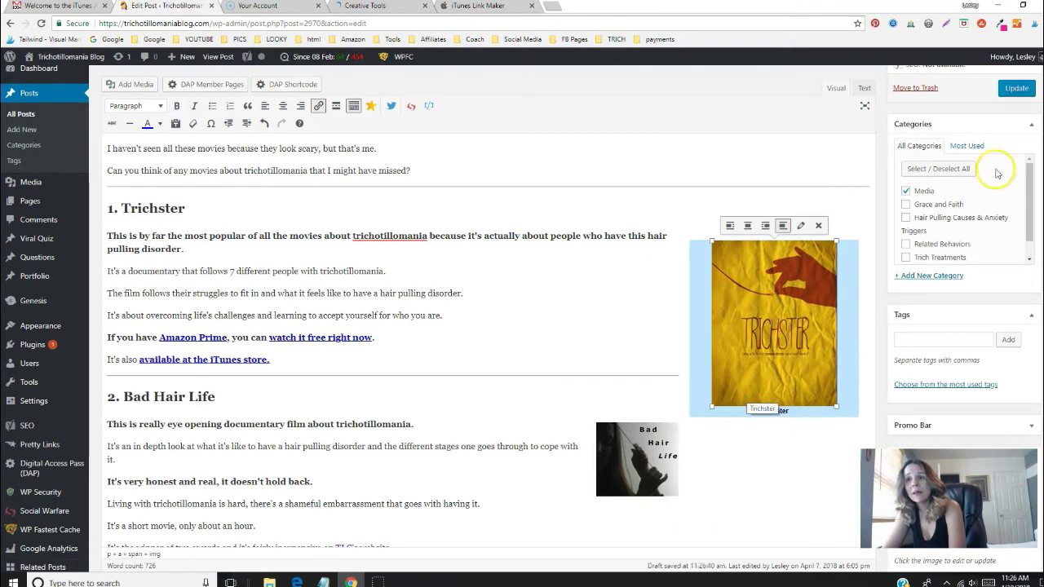
pyautogui.click(502, 268)
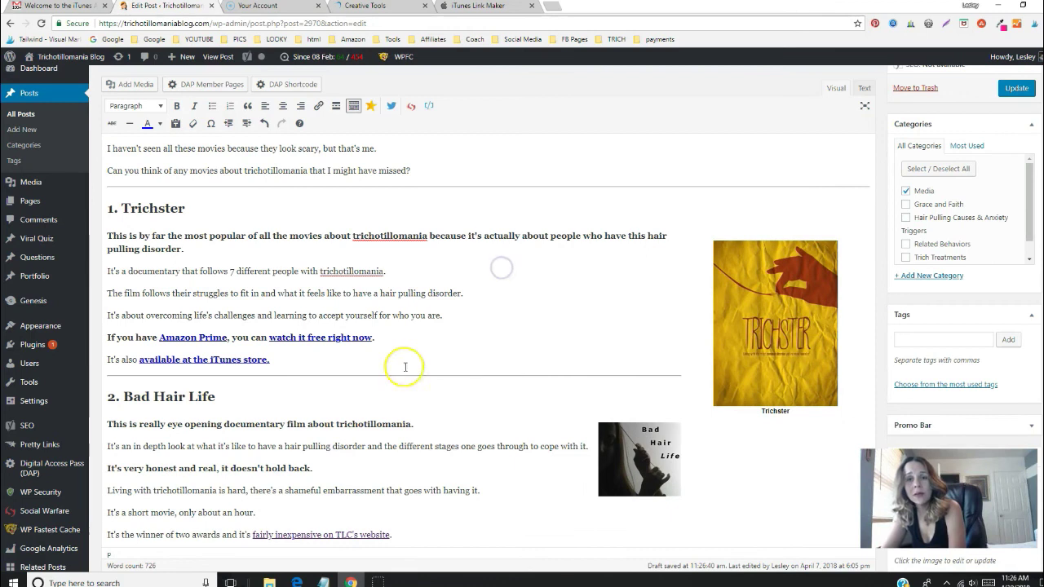
pyautogui.click(414, 341)
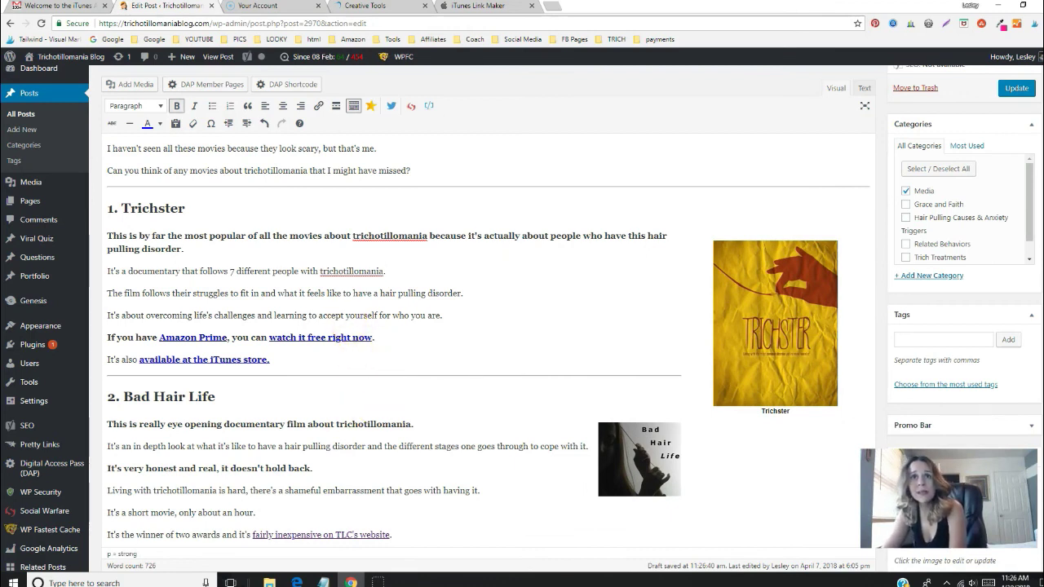
pyautogui.click(459, 8)
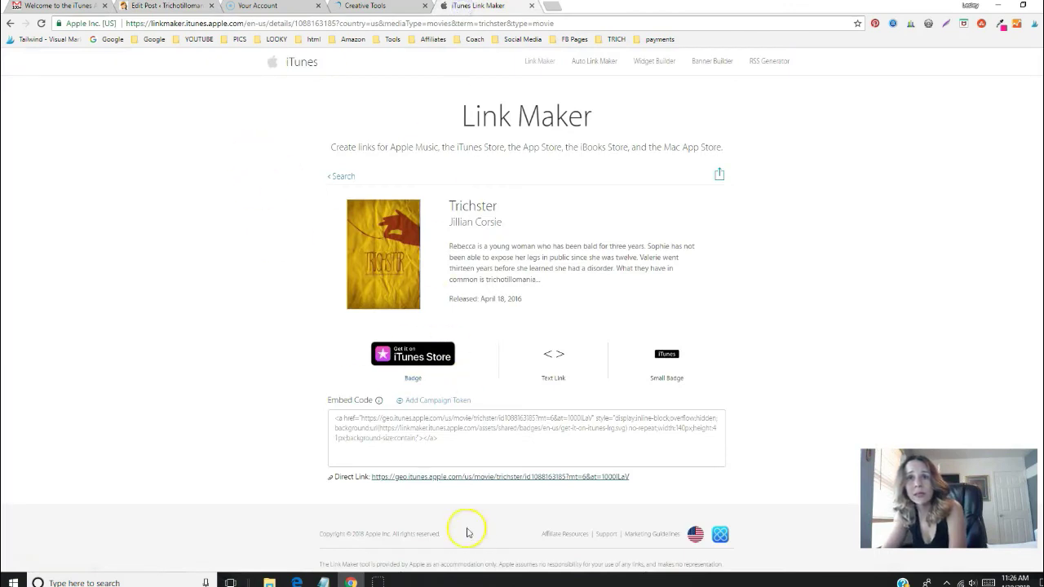
pyautogui.click(399, 430)
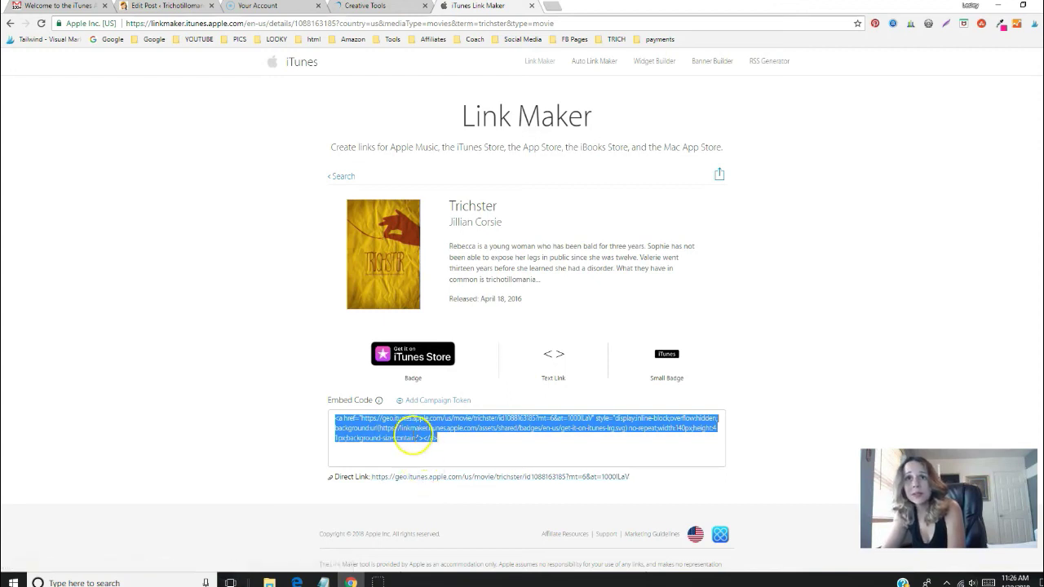
# Step: Go back to the Link Maker search from the Trichster details and clear the search term
pyautogui.click(341, 176)
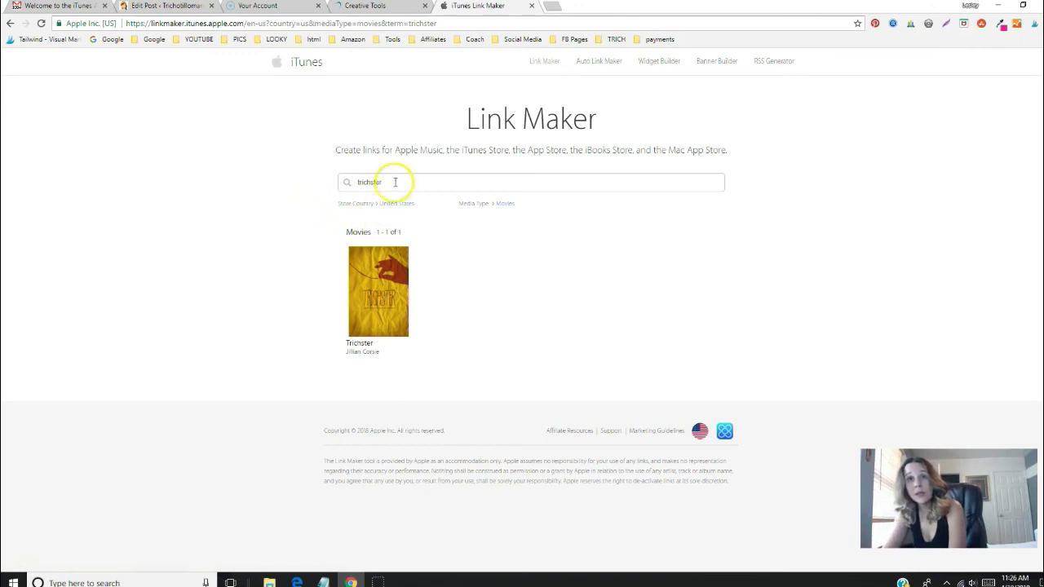
pyautogui.moveTo(392, 181); pyautogui.dragTo(323, 179)
pyautogui.press('BackSpace')
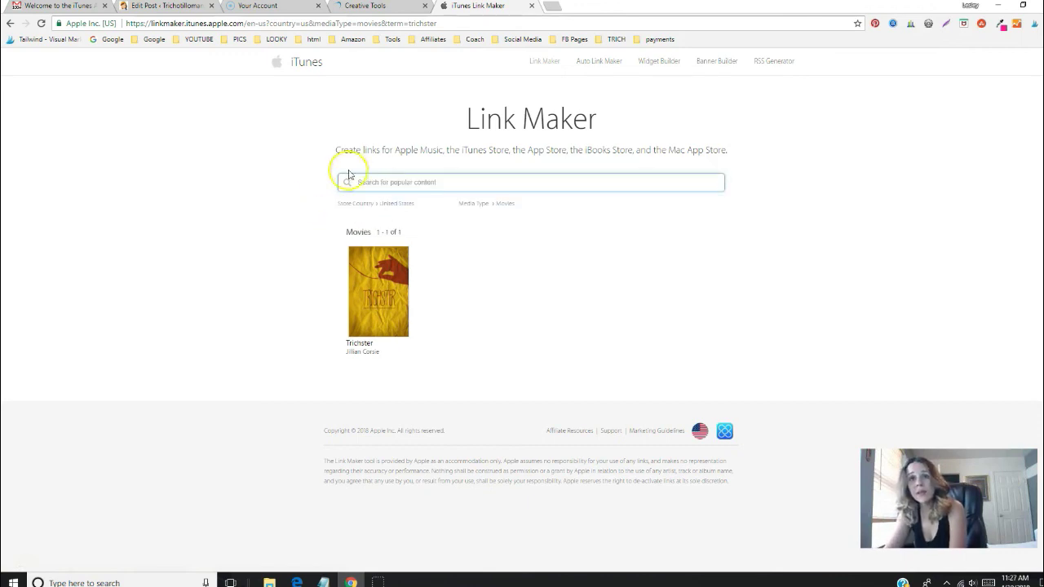